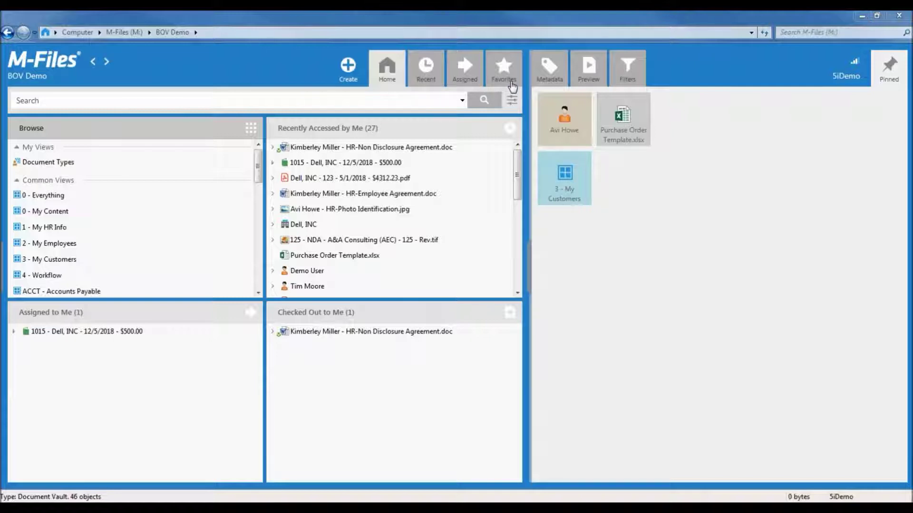
Step: Collapse the pinned items pane to widen the home view and expand it again
{"action": "left_click", "coordinate": [529, 267]}
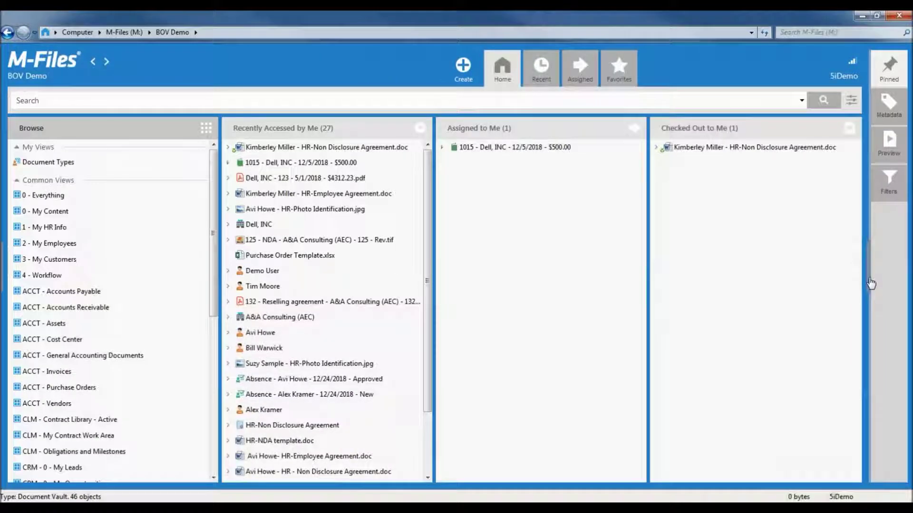
{"action": "left_click", "coordinate": [868, 286]}
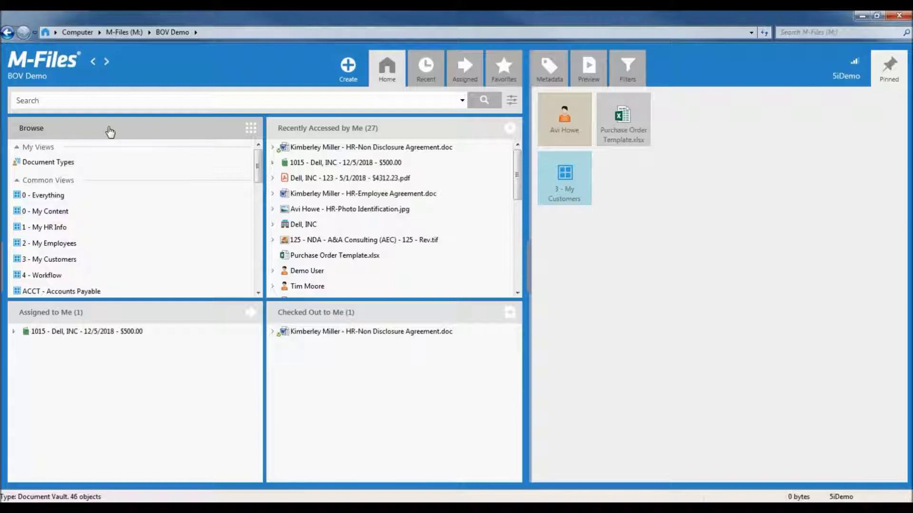
Step: Browse the HR - Personnel Documents by Type view to the employee's folder ending the list under HR-Employee Agreement
{"action": "left_click_drag", "start_coordinate": [257, 170], "coordinate": [257, 272]}
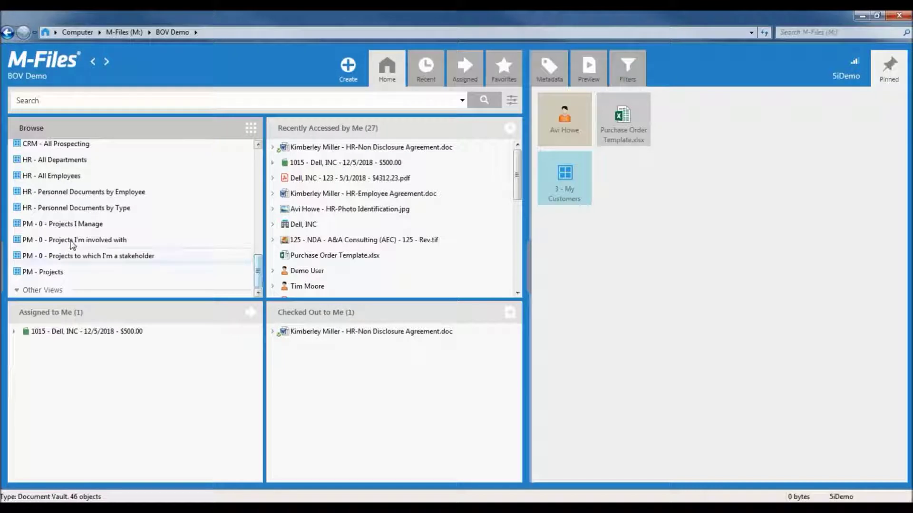
{"action": "double_click", "coordinate": [71, 209]}
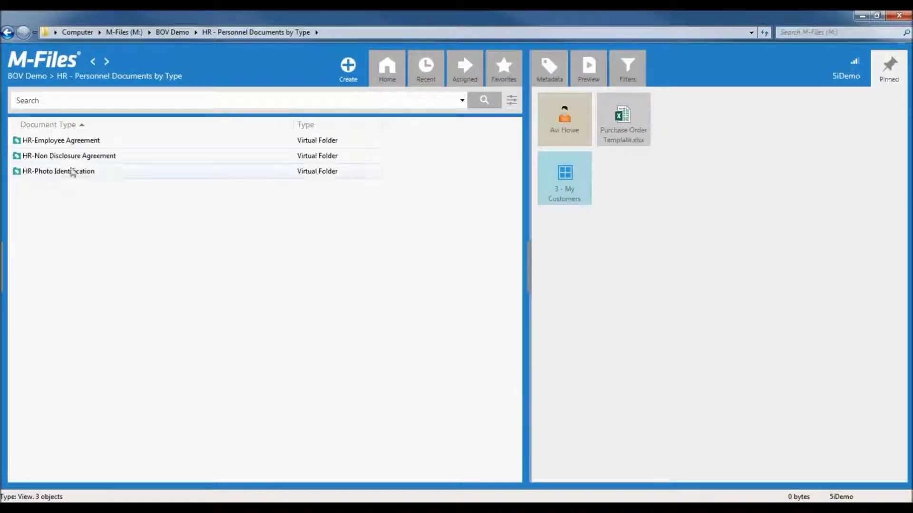
{"action": "left_click", "coordinate": [72, 143]}
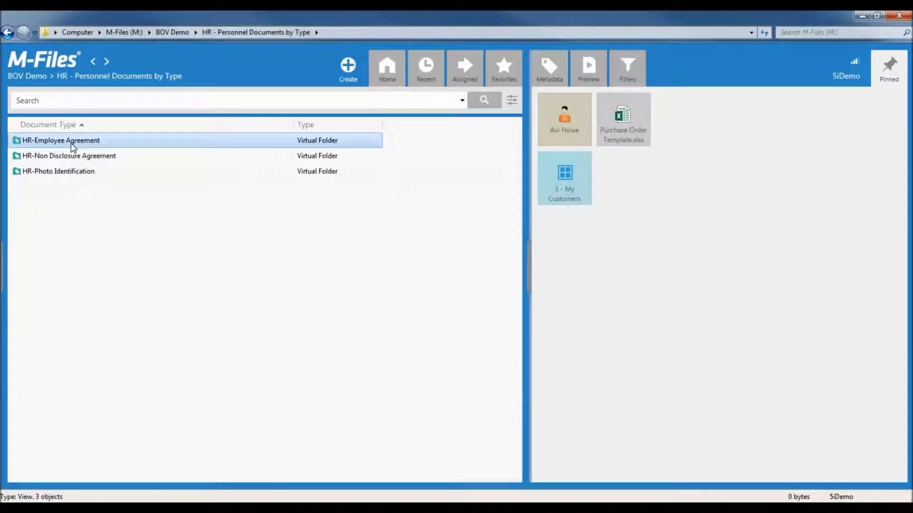
{"action": "double_click", "coordinate": [72, 144]}
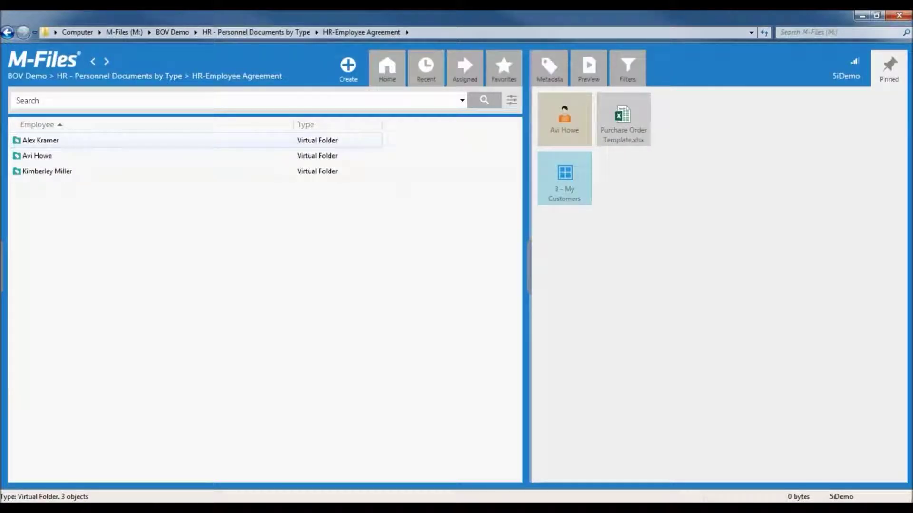
{"action": "left_click", "coordinate": [55, 177]}
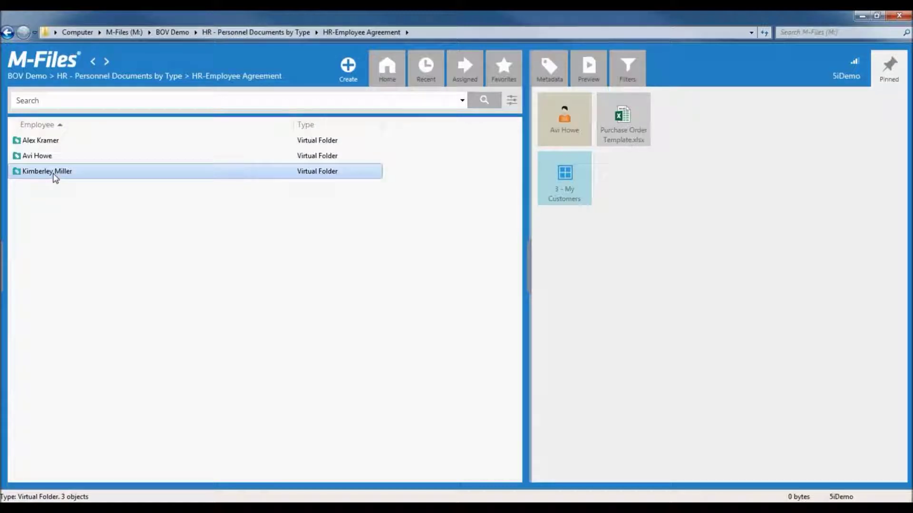
{"action": "double_click", "coordinate": [55, 177]}
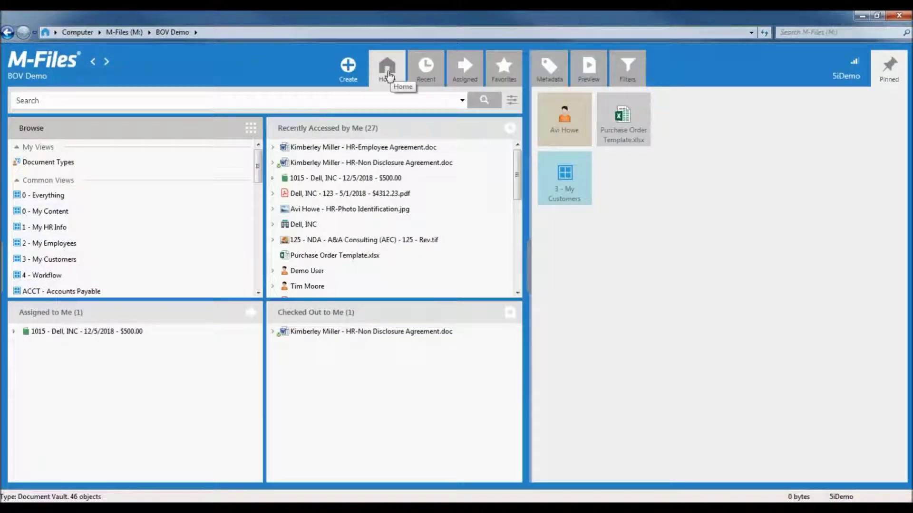
Step: Find the same employee's HR-Employee Agreement through the HR - Personnel Documents by Employee view and display its metadata
{"action": "left_click_drag", "start_coordinate": [260, 170], "coordinate": [259, 287]}
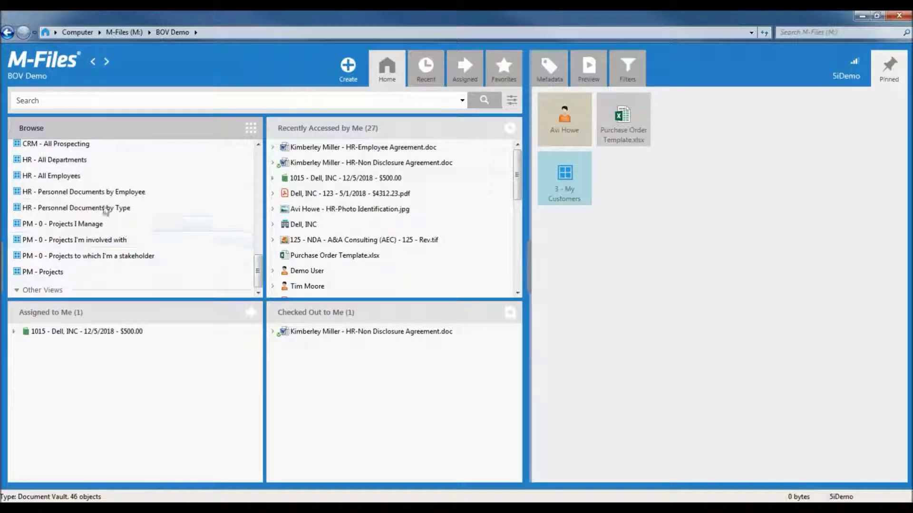
{"action": "left_click", "coordinate": [100, 195]}
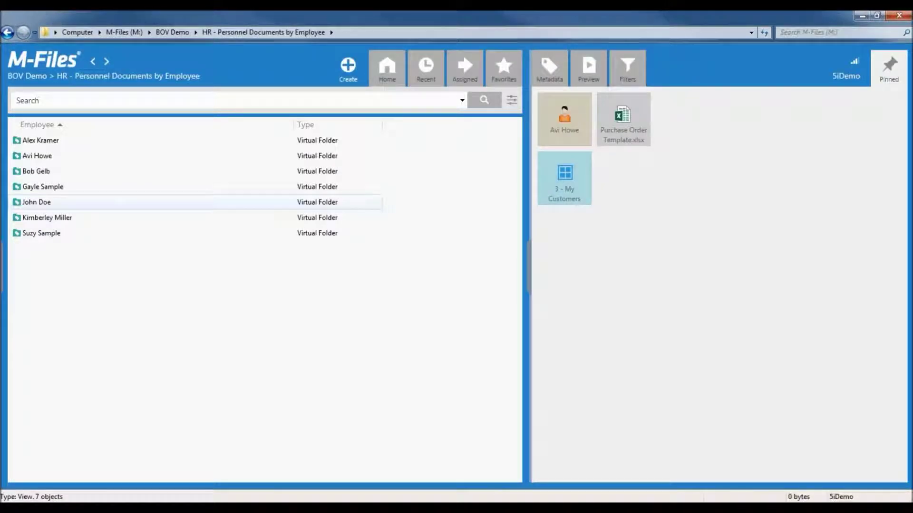
{"action": "left_click", "coordinate": [99, 219]}
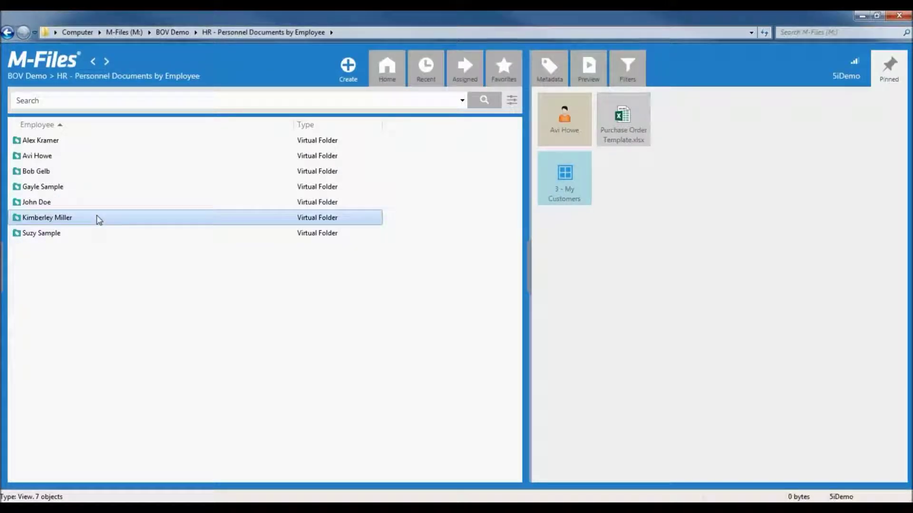
{"action": "double_click", "coordinate": [99, 219]}
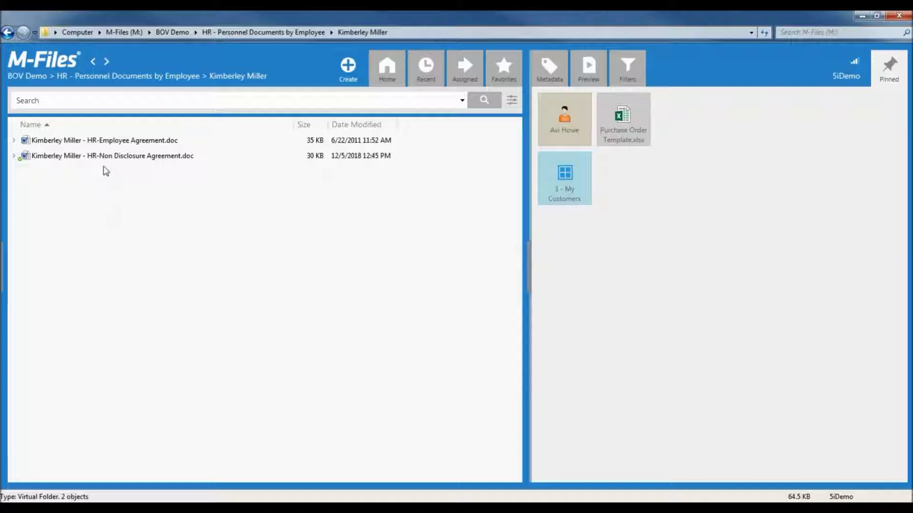
{"action": "left_click", "coordinate": [102, 141]}
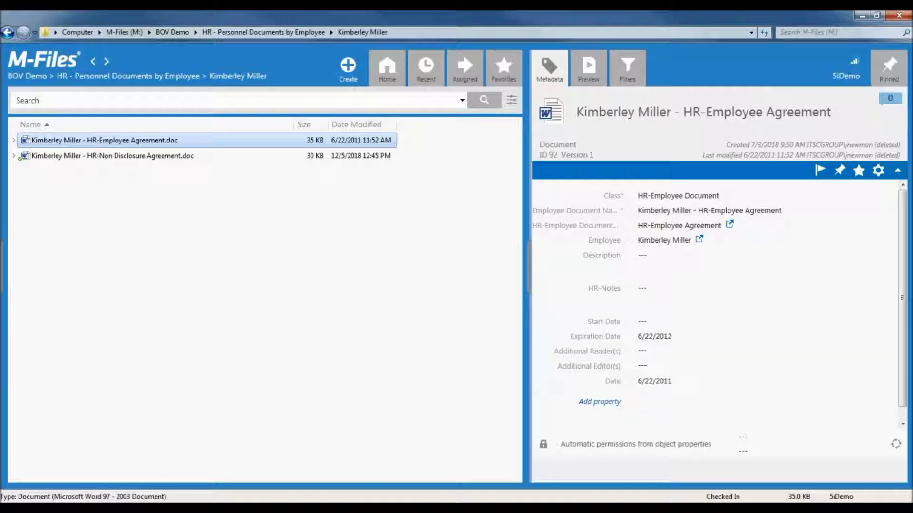
Step: Search the vault for the employee's first name plus "agreement", view the HR-Employee Agreement's metadata and preview, and return home
{"action": "left_click", "coordinate": [396, 83]}
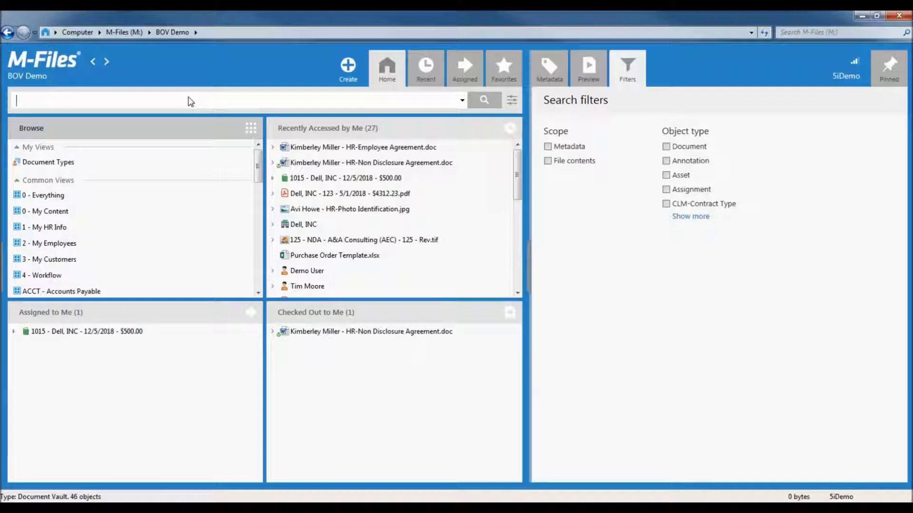
{"action": "type", "text": "kimberley agreement"}
{"action": "key", "text": "Return"}
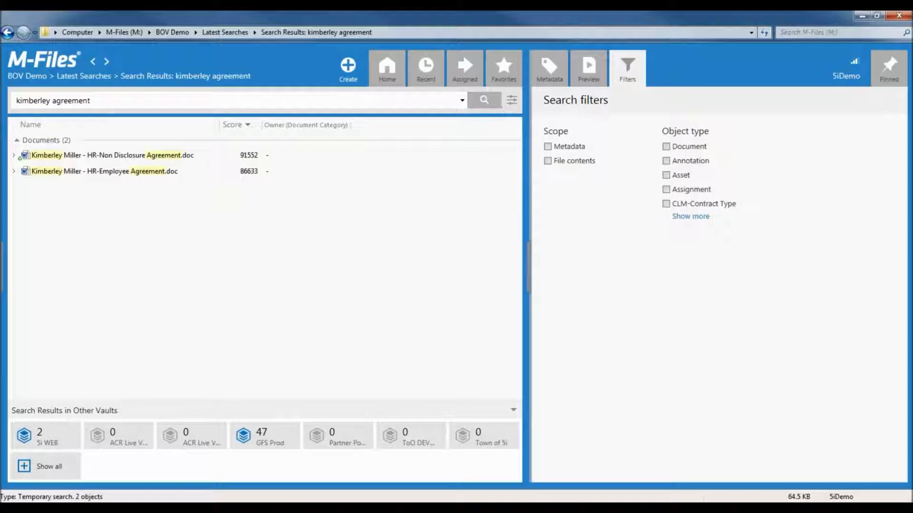
{"action": "left_click", "coordinate": [123, 175]}
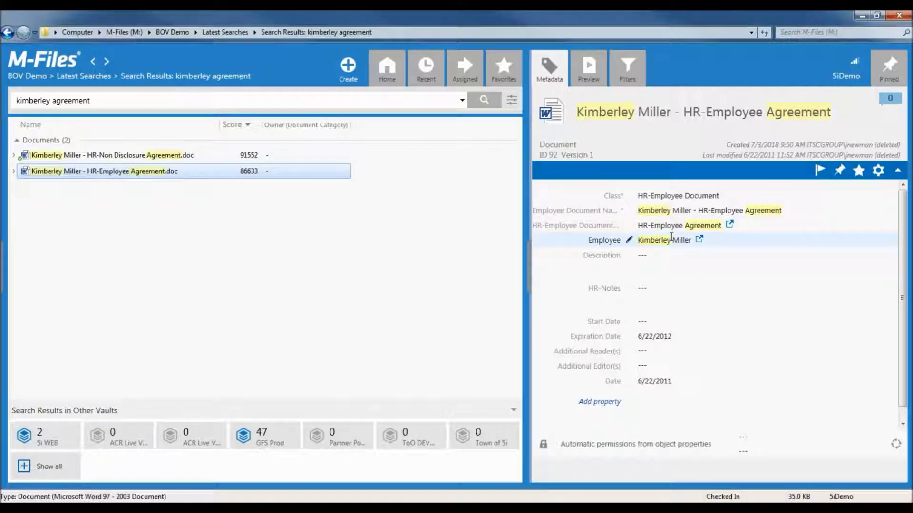
{"action": "left_click", "coordinate": [592, 77]}
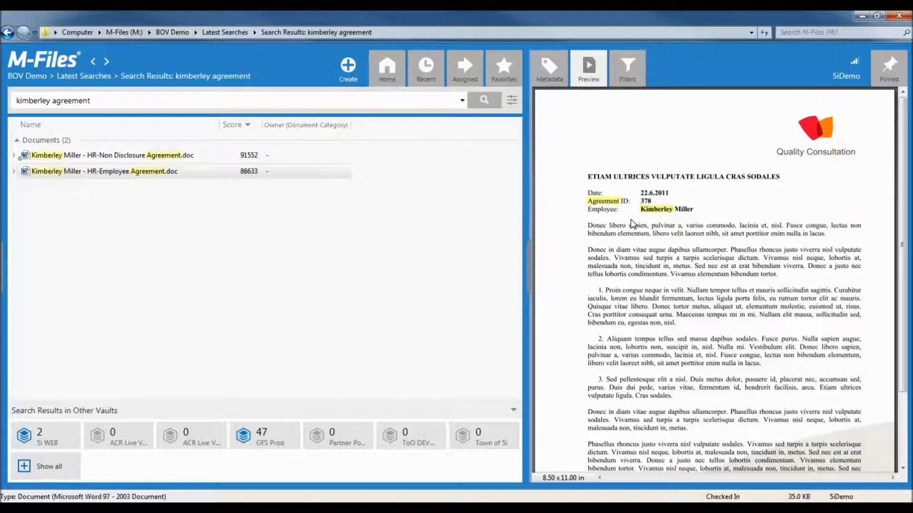
{"action": "left_click", "coordinate": [387, 66]}
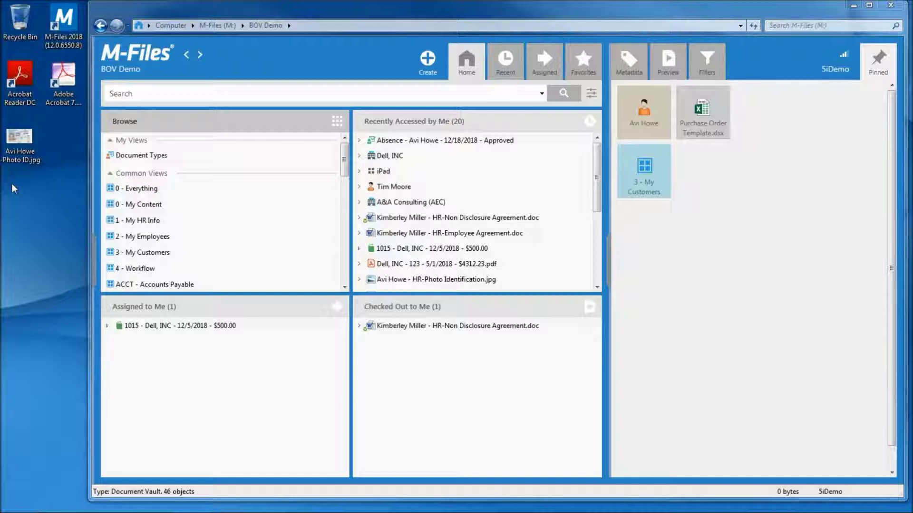
Step: Add the desktop's photo ID JPG to the vault as class HR-Employee Document with document type HR-Photo Identification
{"action": "left_click_drag", "start_coordinate": [17, 144], "coordinate": [209, 393]}
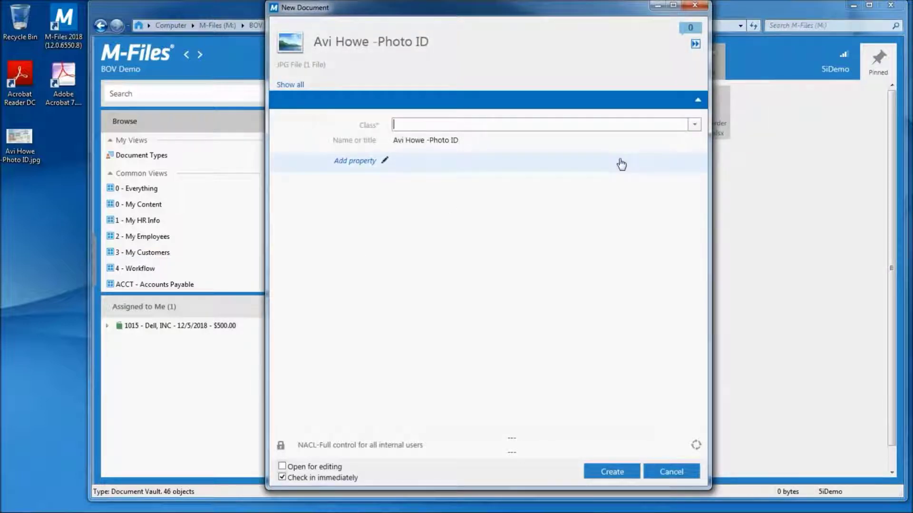
{"action": "left_click", "coordinate": [695, 125]}
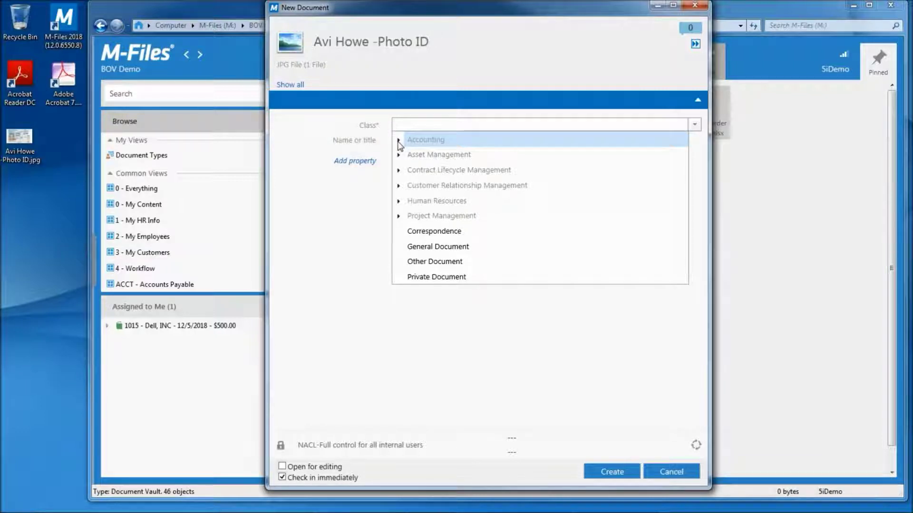
{"action": "left_click", "coordinate": [398, 200]}
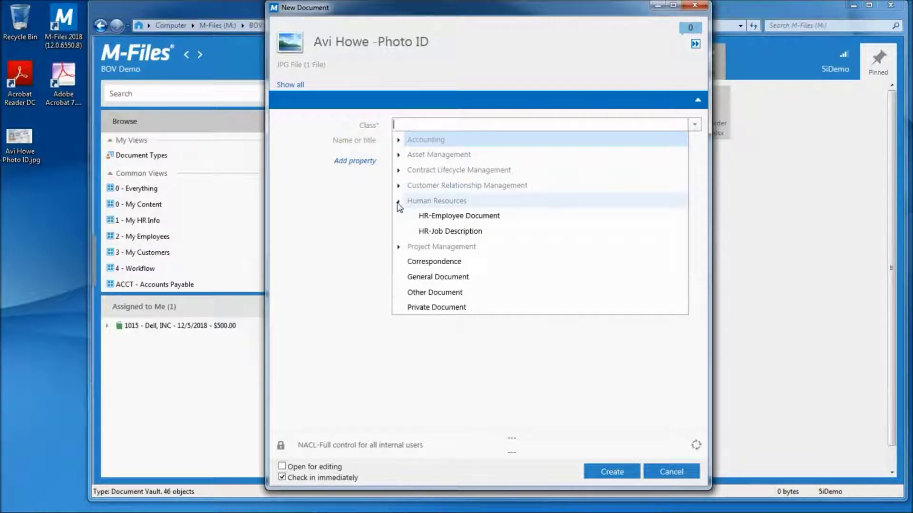
{"action": "left_click", "coordinate": [434, 217]}
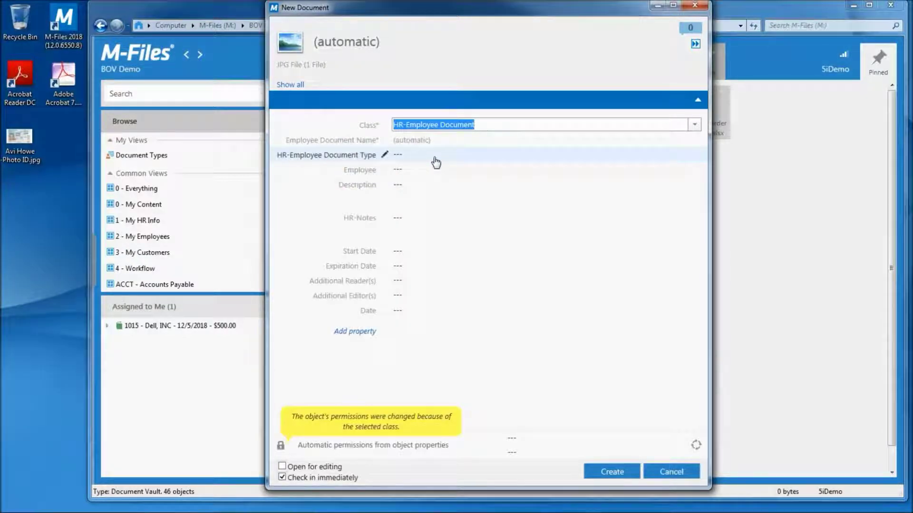
{"action": "left_click", "coordinate": [434, 158]}
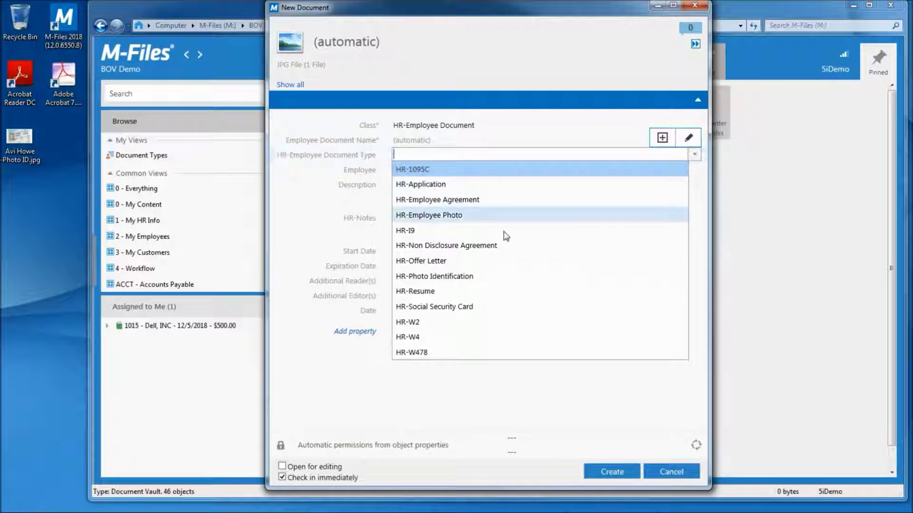
{"action": "left_click", "coordinate": [466, 276]}
{"action": "key", "text": "Tab"}
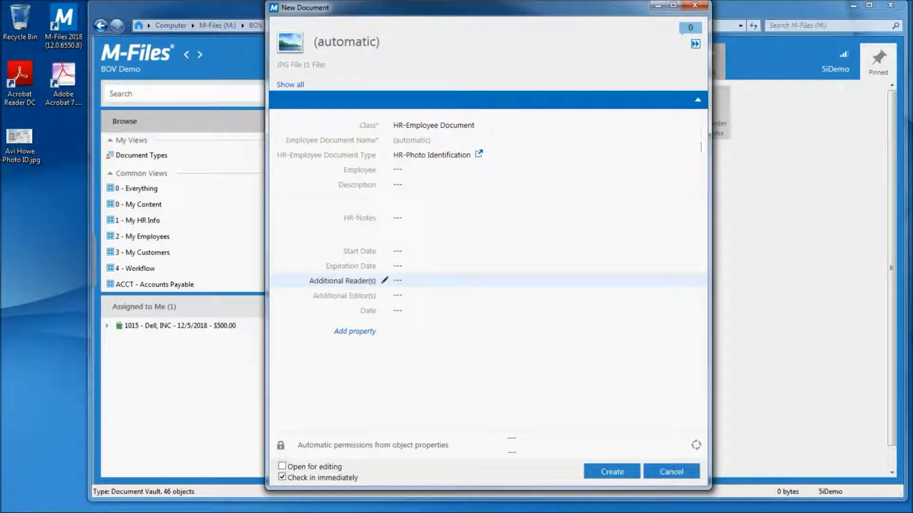
Step: Assign the photo ID to the matching employee, set its expiration date to 12/31/2018, and create the document
{"action": "type", "text": "avi"}
{"action": "key", "text": "Tab"}
{"action": "key", "text": "Tab"}
{"action": "key", "text": "Tab"}
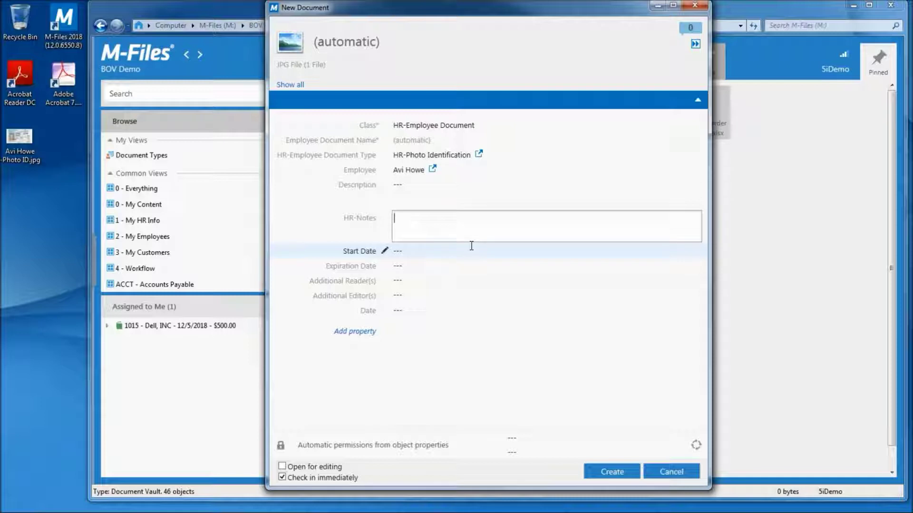
{"action": "left_click", "coordinate": [416, 405]}
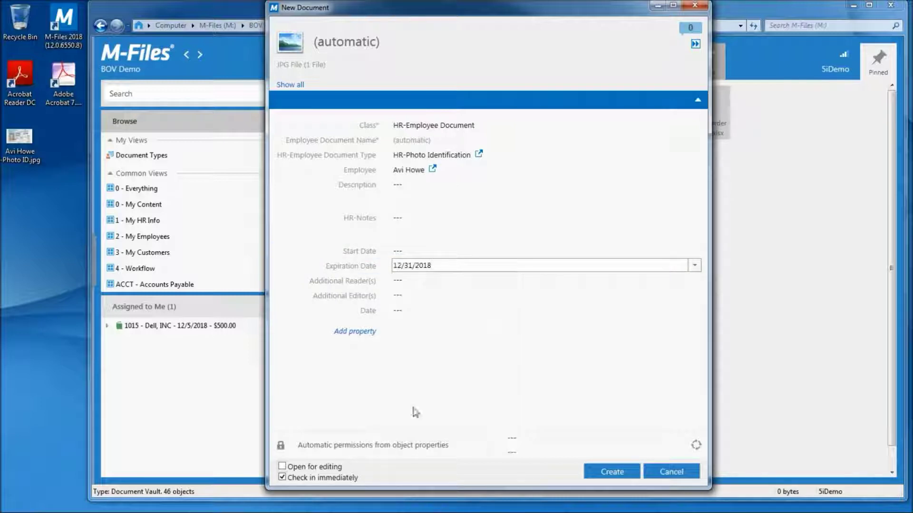
{"action": "left_click", "coordinate": [606, 475]}
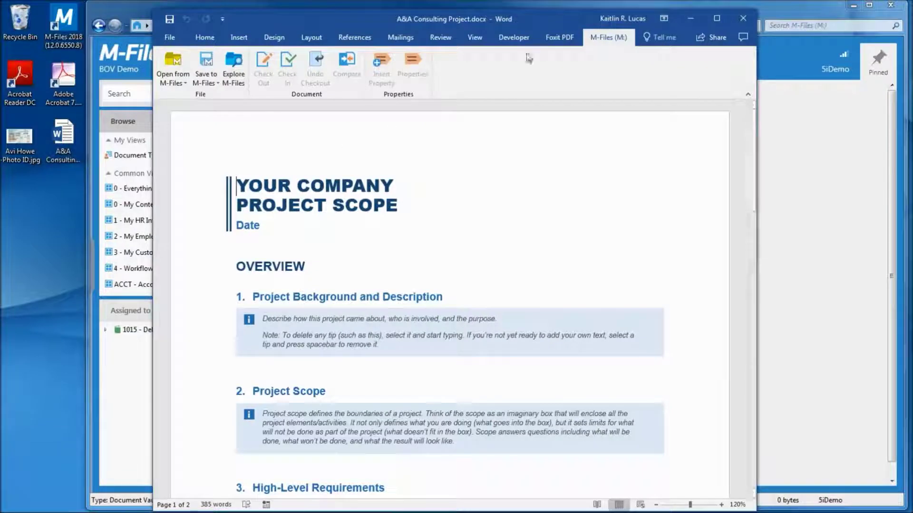
Step: Save A&A Consulting Project.docx from Word to M-Files as a new document with class PM-Project Documents and type PM-Project Plan
{"action": "left_click", "coordinate": [206, 76]}
{"action": "left_click", "coordinate": [217, 164]}
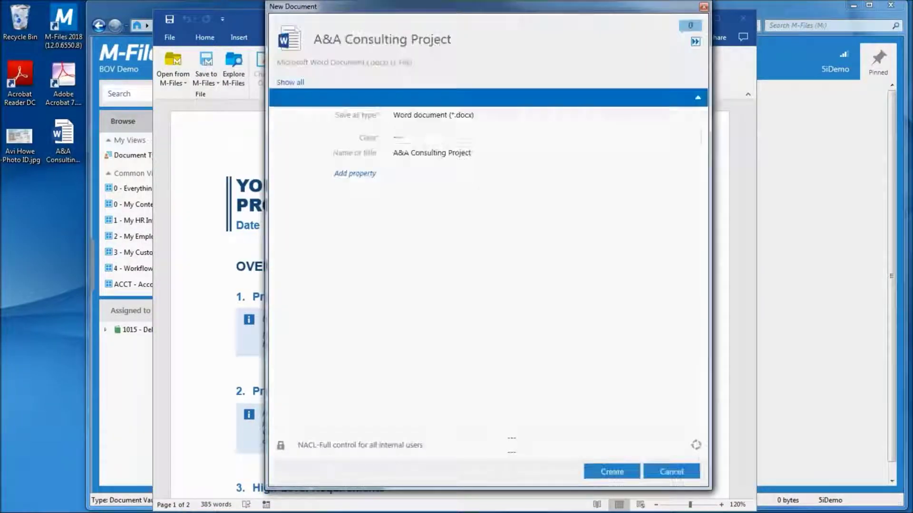
{"action": "type", "text": "proj"}
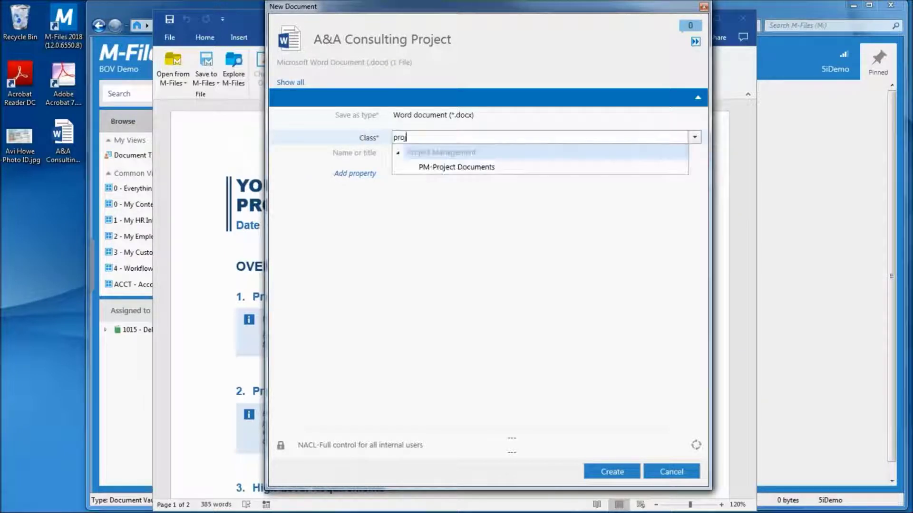
{"action": "left_click", "coordinate": [668, 168]}
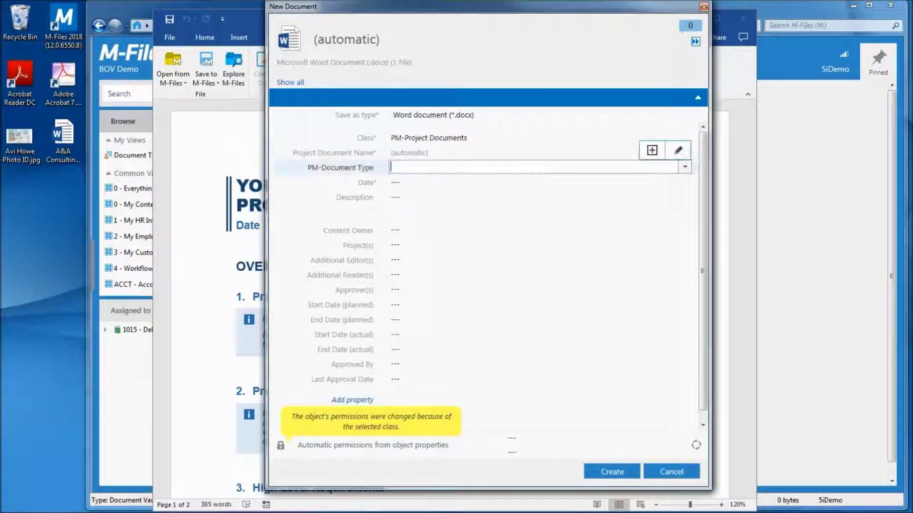
{"action": "left_click", "coordinate": [686, 169]}
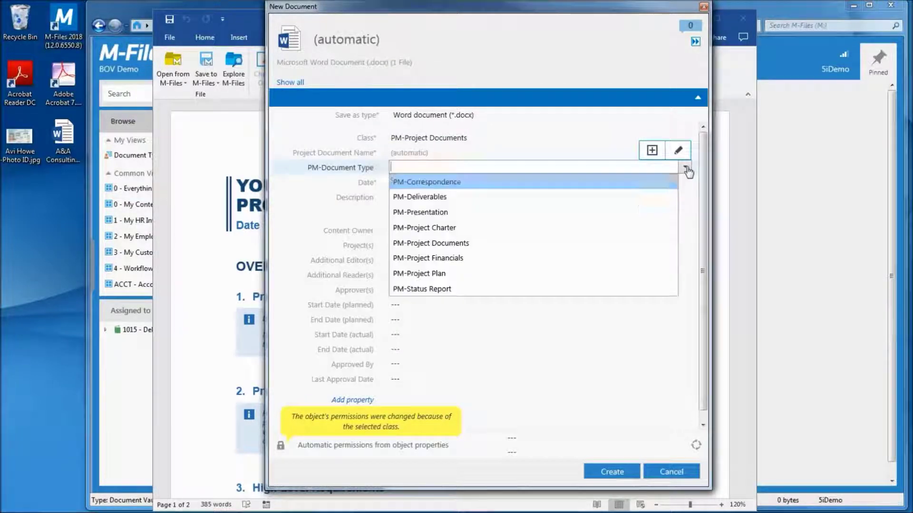
{"action": "left_click", "coordinate": [605, 274]}
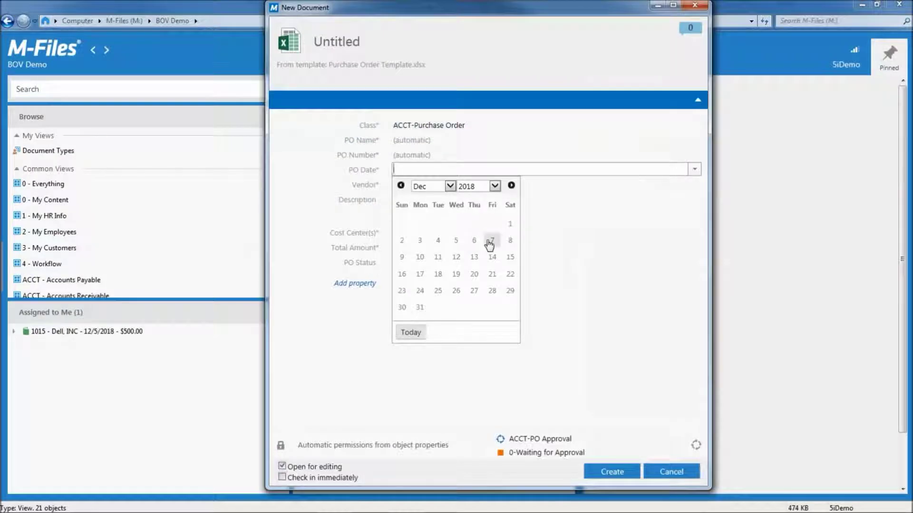
Step: Set the purchase order's PO date to 12/7/2018, vendor to Dell, INC and description to "laptop"
{"action": "left_click", "coordinate": [489, 243]}
{"action": "key", "text": "Tab"}
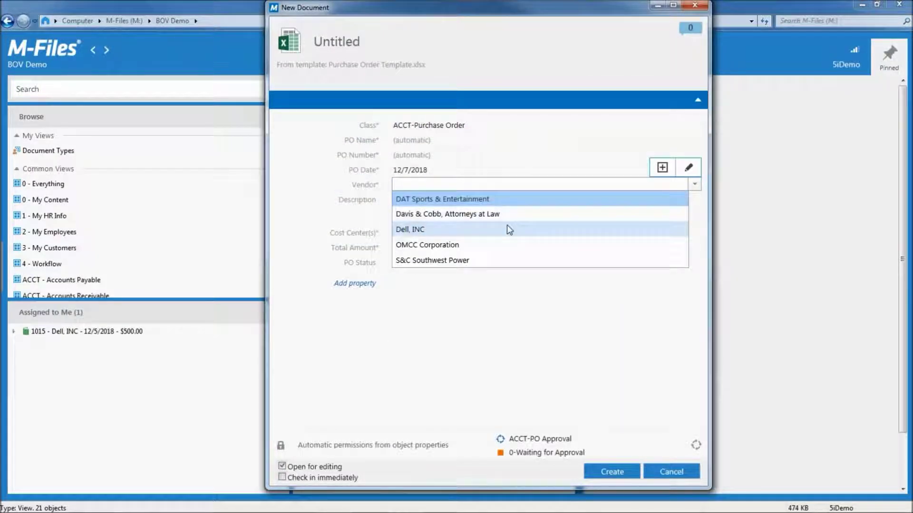
{"action": "left_click", "coordinate": [507, 229]}
{"action": "type", "text": "laptop"}
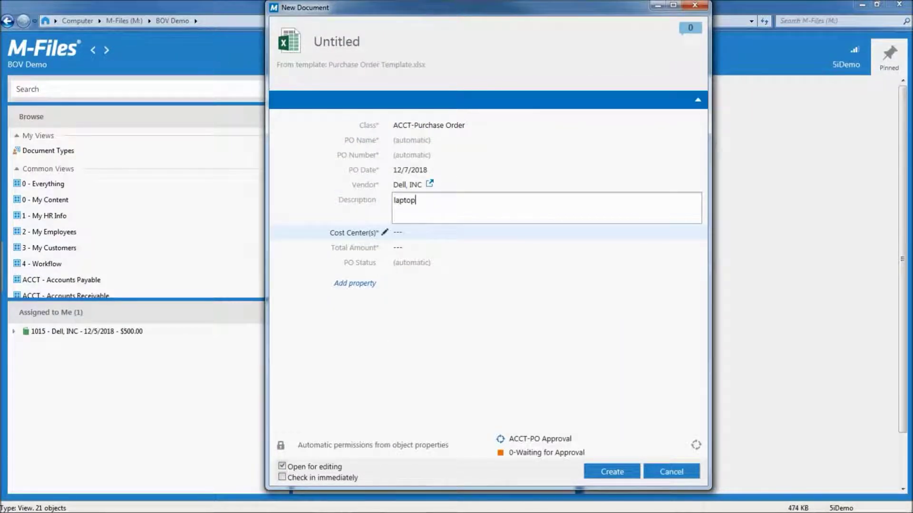
{"action": "key", "text": "Tab"}
Step: Assign cost center 4000 - Technology and a total amount of 500 to the purchase order, and create it
{"action": "left_click", "coordinate": [696, 233]}
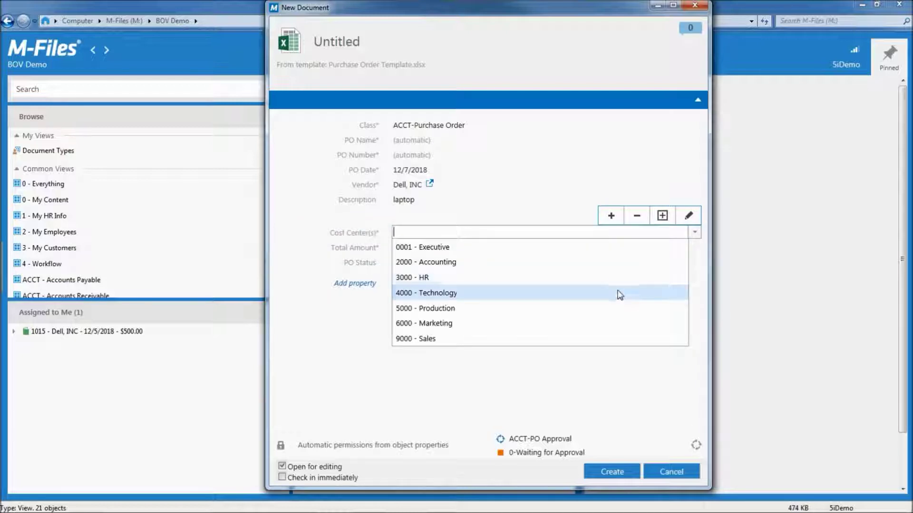
{"action": "left_click", "coordinate": [620, 293]}
{"action": "key", "text": "Tab"}
{"action": "type", "text": "500"}
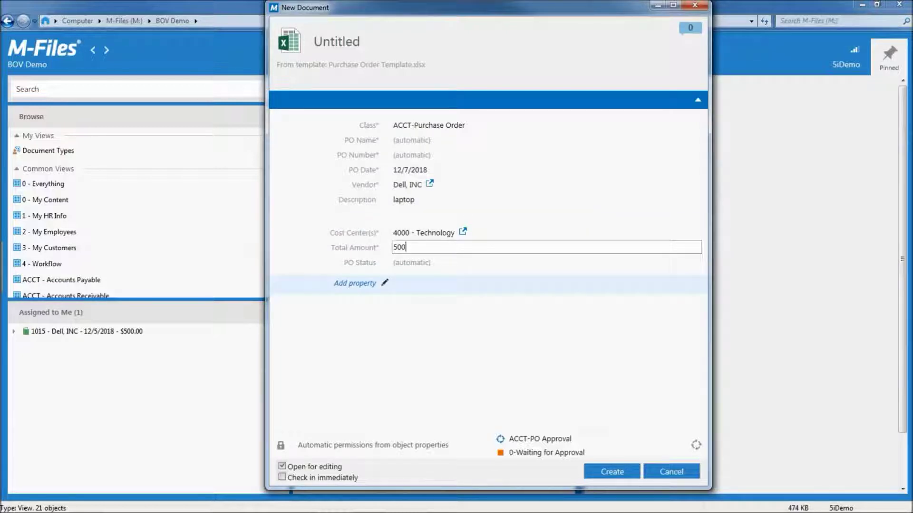
{"action": "key", "text": "Tab"}
{"action": "left_click", "coordinate": [614, 472]}
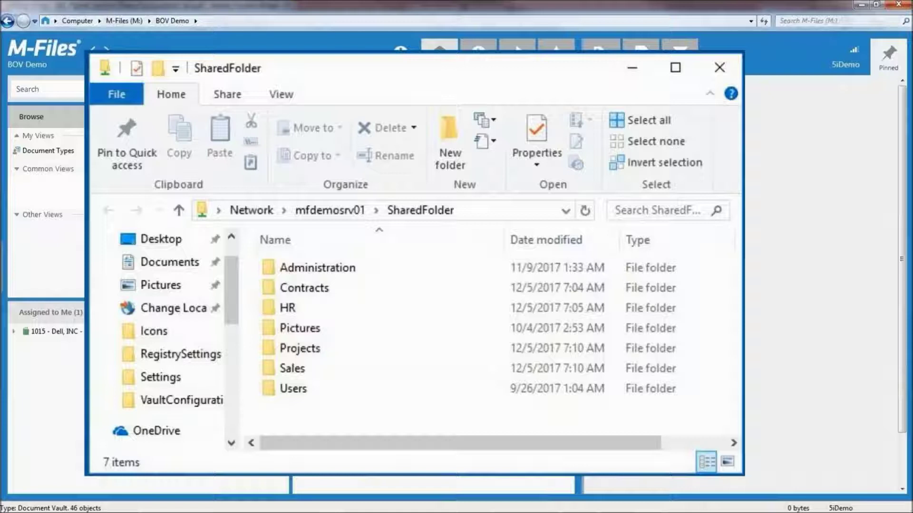
Step: Close the SharedFolder window and look through the vault's common views on the home page
{"action": "key", "text": "alt+F4"}
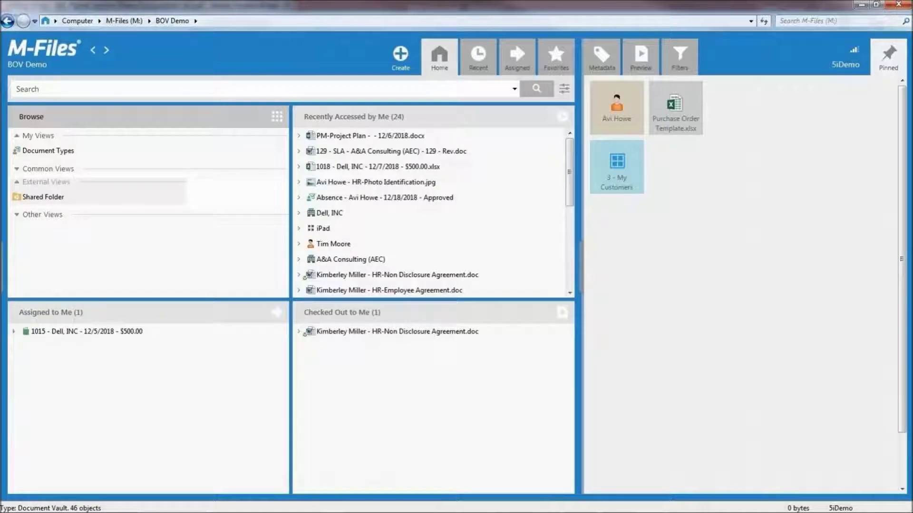
{"action": "left_click", "coordinate": [370, 136]}
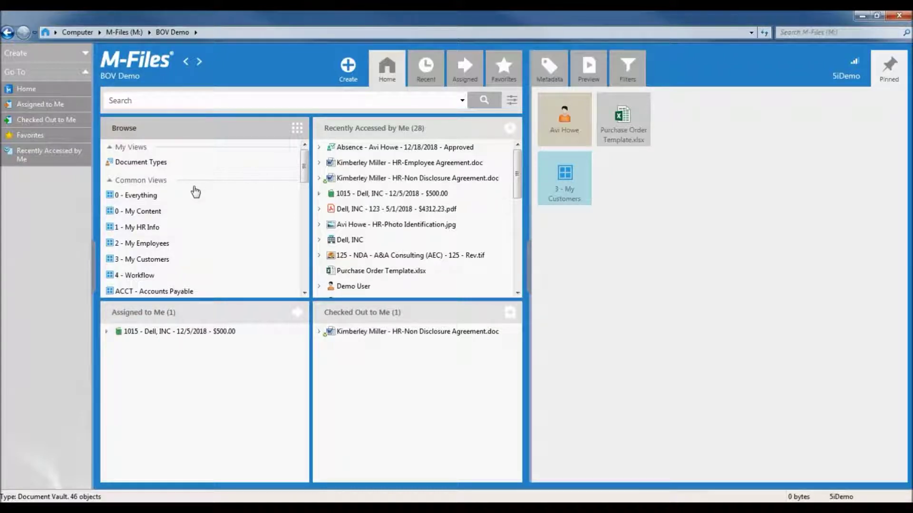
{"action": "left_click_drag", "start_coordinate": [305, 174], "coordinate": [306, 184]}
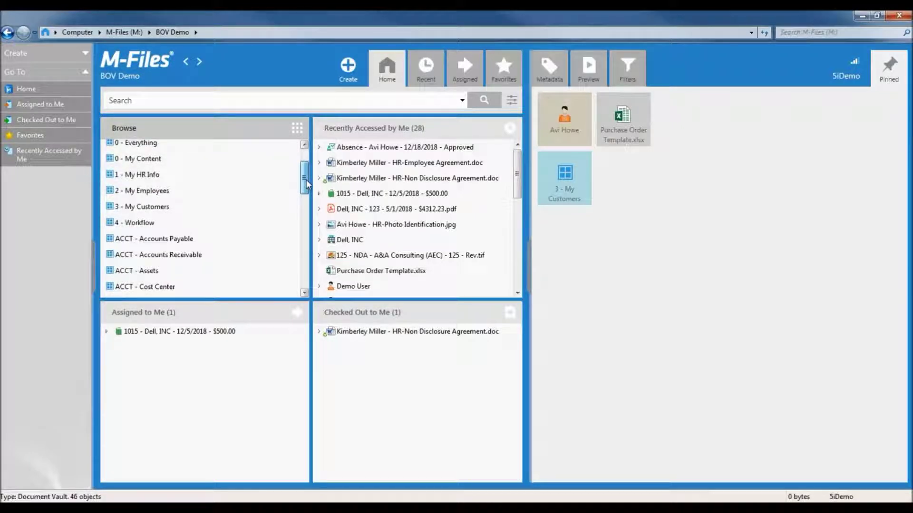
{"action": "left_click_drag", "start_coordinate": [307, 179], "coordinate": [307, 280]}
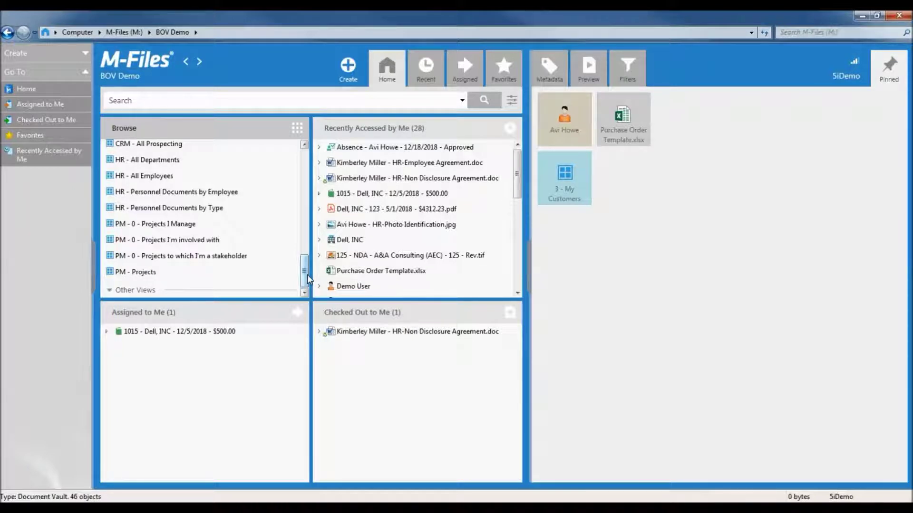
Step: Open the list of recently accessed objects and view the Dell, INC organization's properties
{"action": "left_click", "coordinate": [48, 154]}
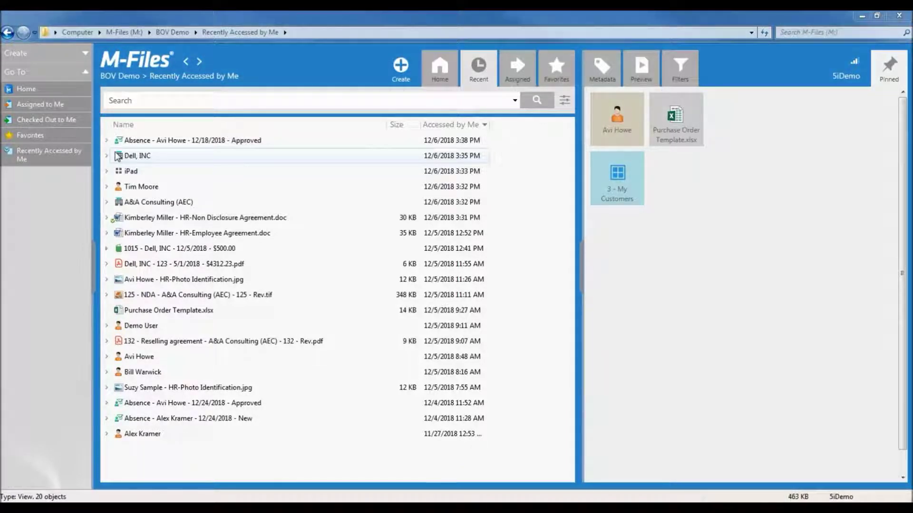
{"action": "left_click", "coordinate": [118, 156]}
{"action": "double_click", "coordinate": [118, 156]}
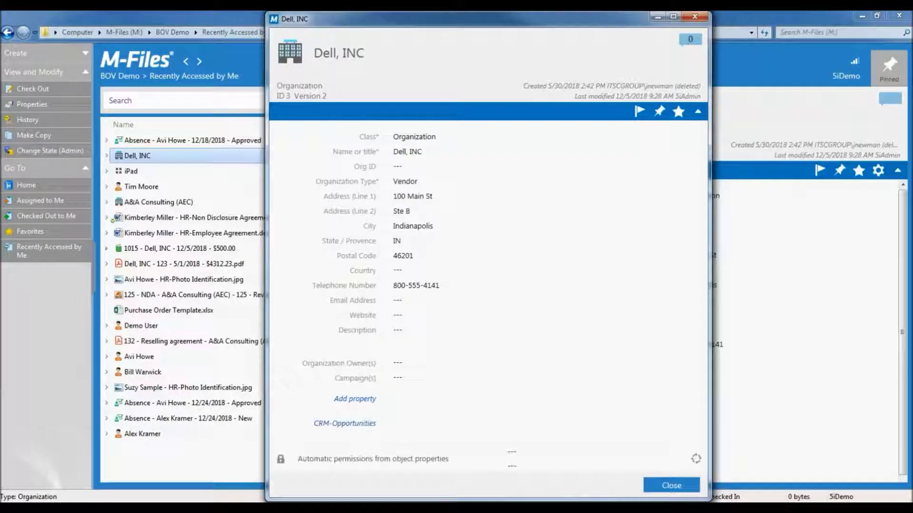
{"action": "key", "text": "Escape"}
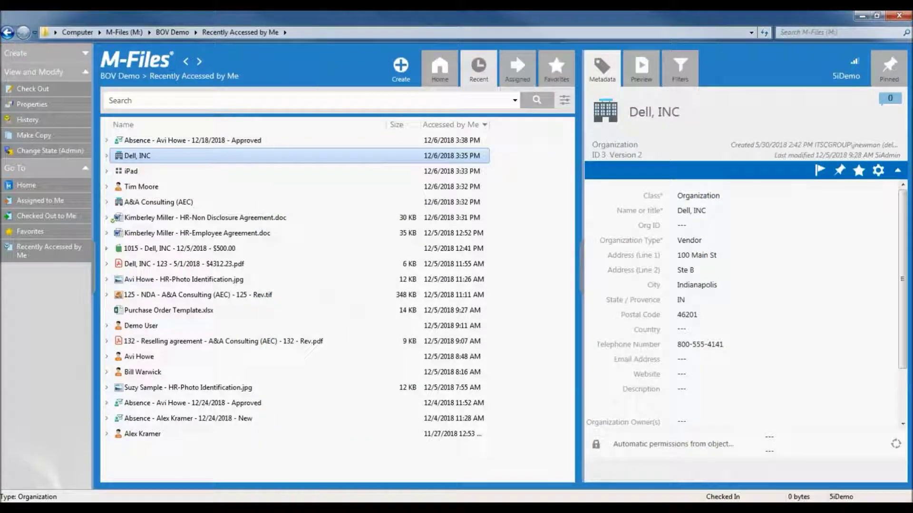
Step: View the properties of the external contact and of the iPad asset in the recently accessed list
{"action": "left_click", "coordinate": [119, 187]}
{"action": "double_click", "coordinate": [119, 188]}
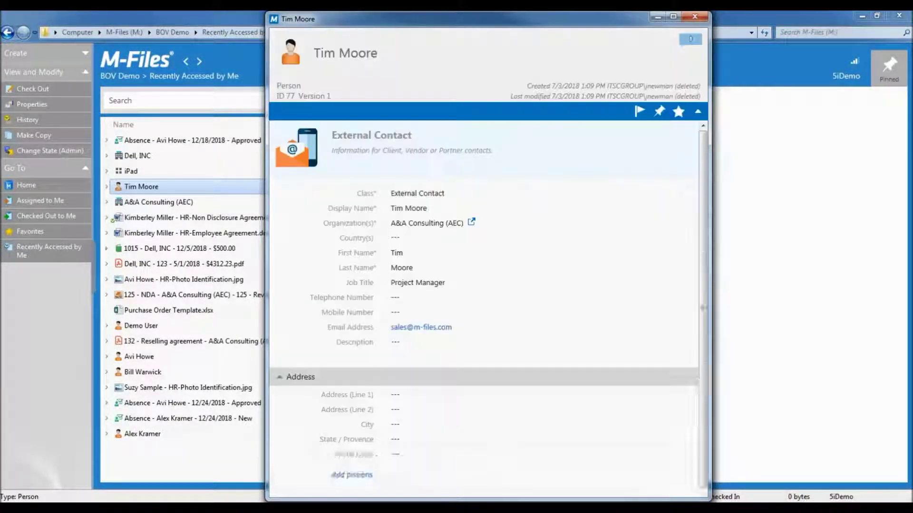
{"action": "key", "text": "Escape"}
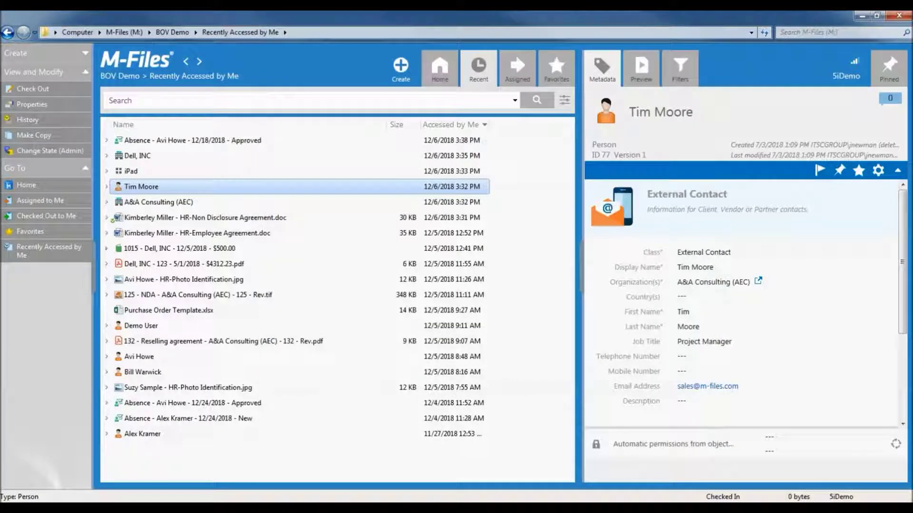
{"action": "double_click", "coordinate": [130, 171]}
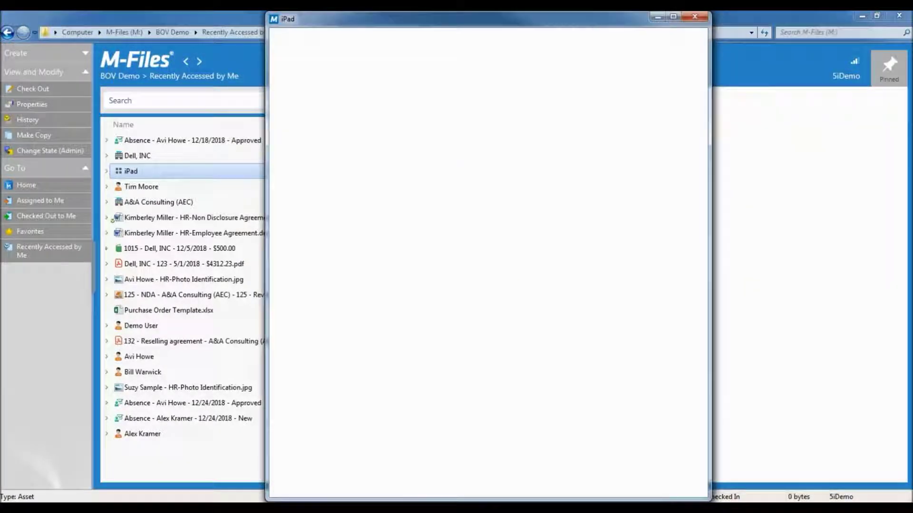
{"action": "key", "text": "Escape"}
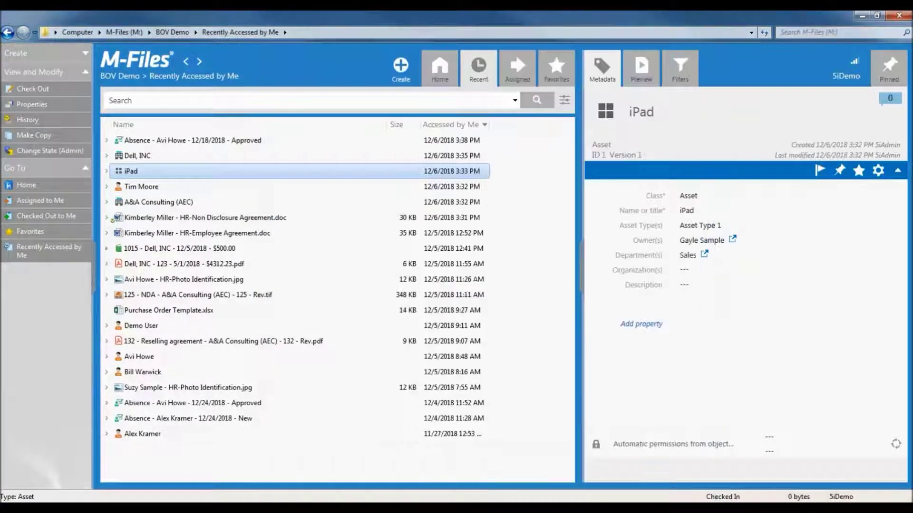
Step: View the properties of the approved 12/18/2018 absence, and expand the related objects under Dell, INC
{"action": "left_click", "coordinate": [127, 143]}
{"action": "double_click", "coordinate": [127, 141]}
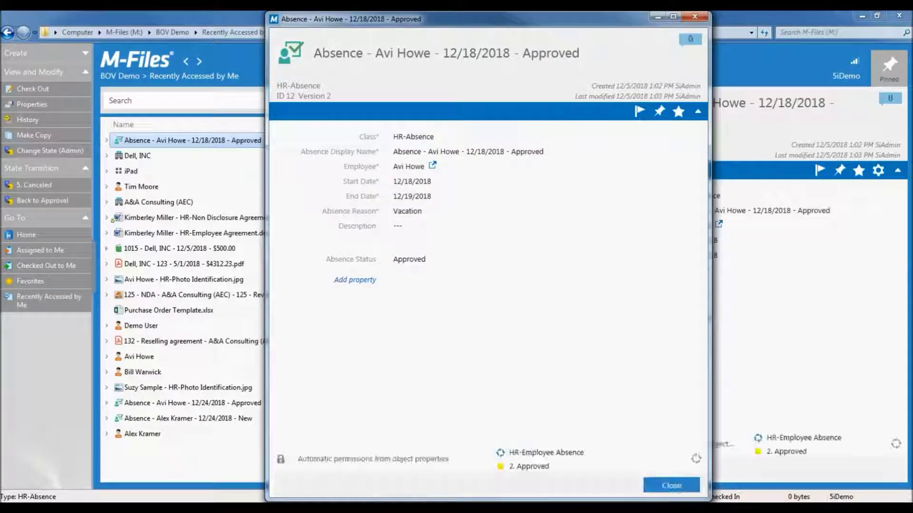
{"action": "key", "text": "Escape"}
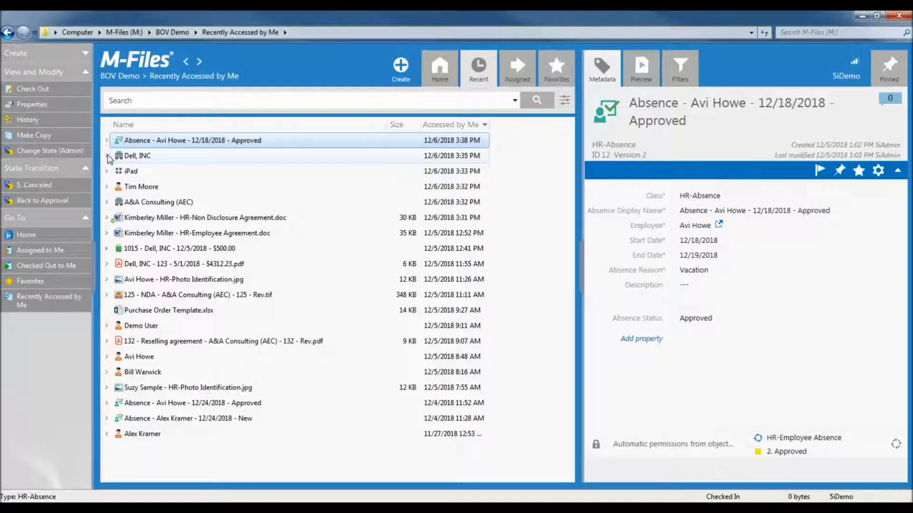
{"action": "left_click", "coordinate": [108, 156]}
{"action": "left_click", "coordinate": [115, 171]}
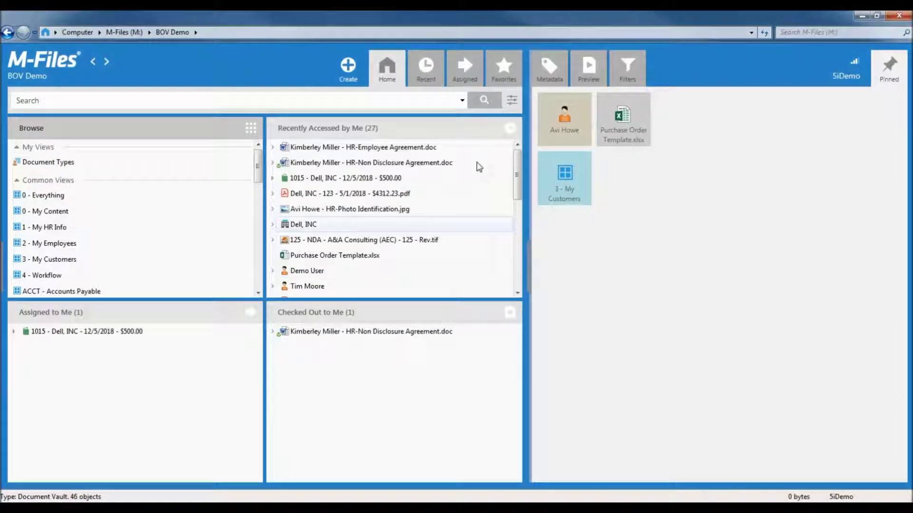
Step: Start a new HR-Absence object from the home page and assign it to the matching employee
{"action": "left_click", "coordinate": [348, 69]}
{"action": "left_click", "coordinate": [314, 245]}
{"action": "type", "text": "av"}
{"action": "key", "text": "Down"}
{"action": "key", "text": "Tab"}
Step: Set the absence to start 12/18/2018 and end 12/19/2018 with reason Vacation, and create it
{"action": "left_click", "coordinate": [438, 286]}
{"action": "key", "text": "Tab"}
{"action": "left_click", "coordinate": [456, 286]}
{"action": "key", "text": "Tab"}
{"action": "left_click", "coordinate": [695, 211]}
{"action": "left_click", "coordinate": [408, 272]}
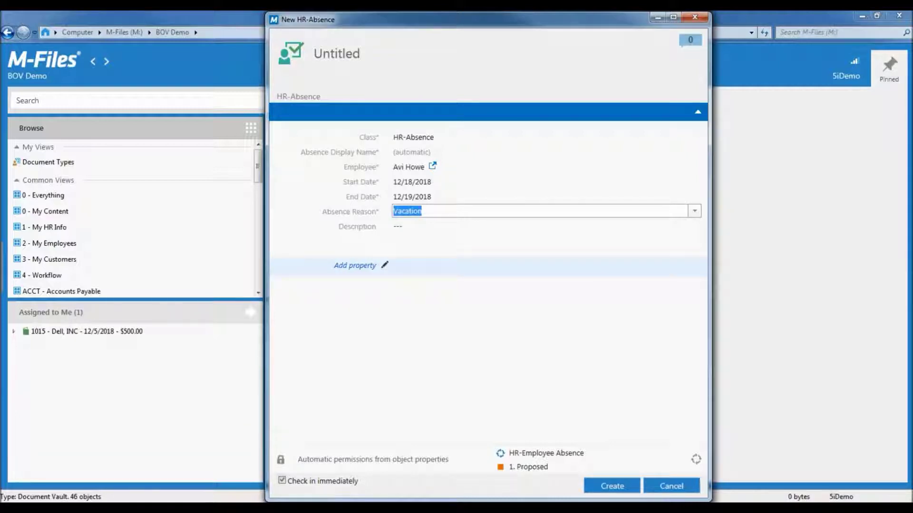
{"action": "left_click", "coordinate": [598, 487]}
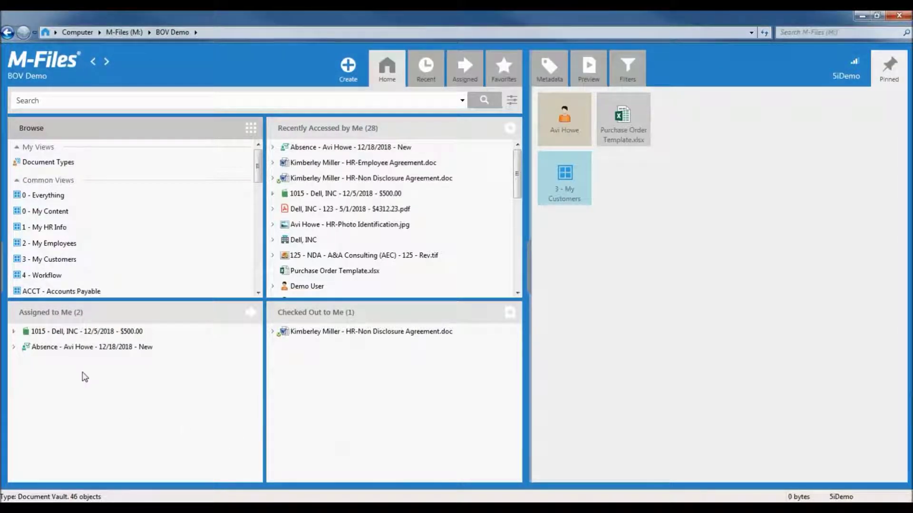
Step: Approve the new 12/18/2018 absence request from the assigned items through its workflow state transition
{"action": "left_click", "coordinate": [84, 351]}
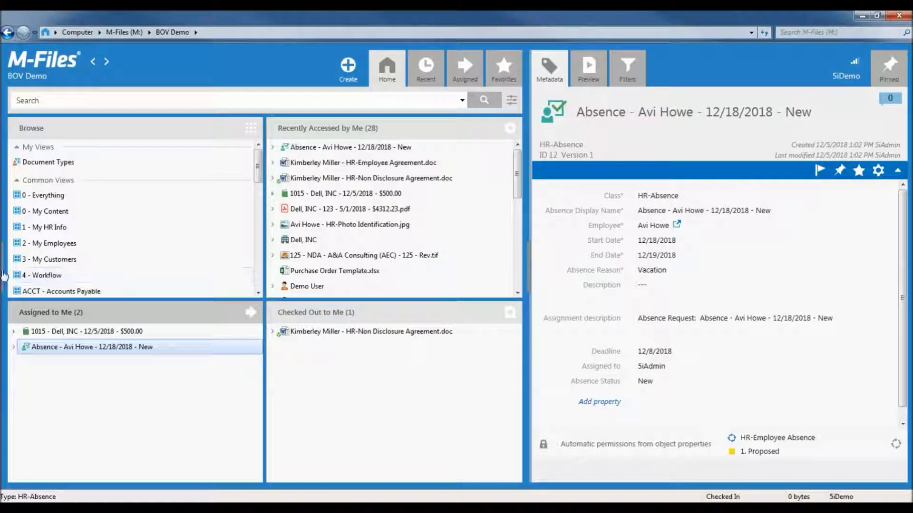
{"action": "mouse_move", "coordinate": [4, 275]}
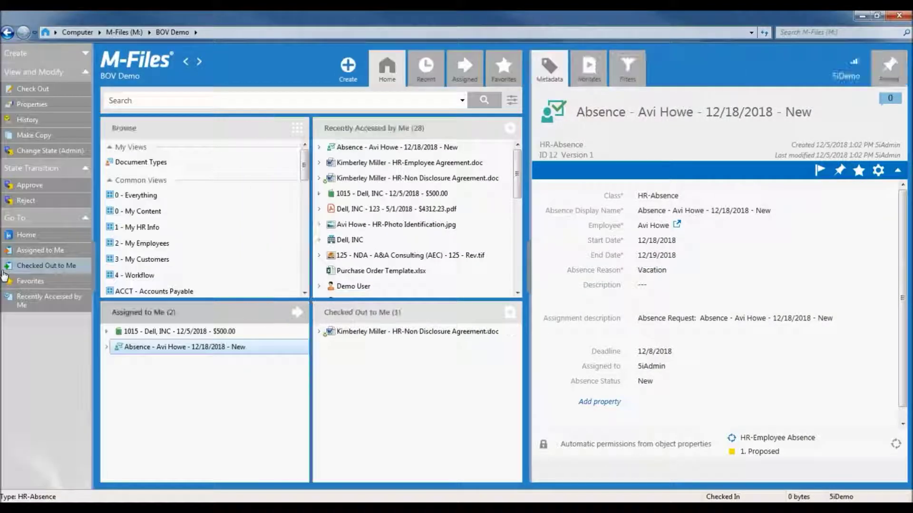
{"action": "left_click", "coordinate": [47, 185]}
{"action": "left_click", "coordinate": [495, 319]}
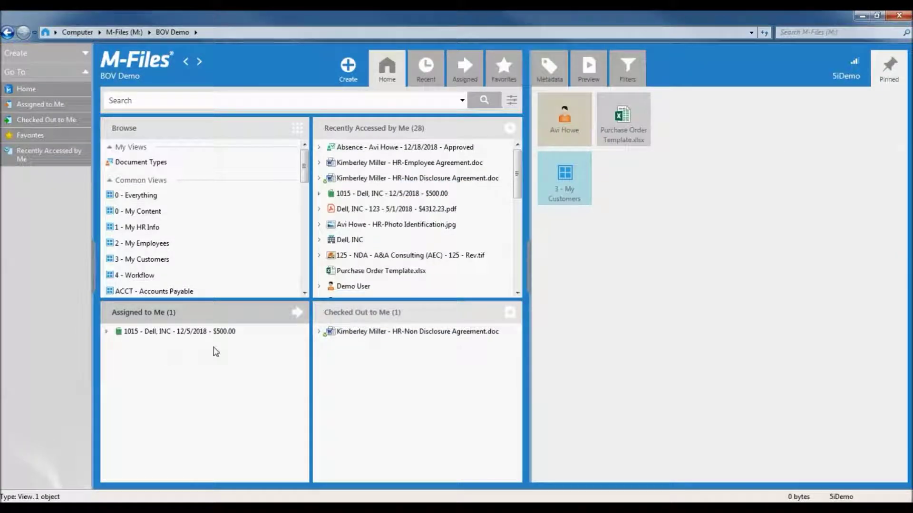
Step: View the approved 12/18/2018 absence's metadata and open its permissions
{"action": "left_click", "coordinate": [369, 148]}
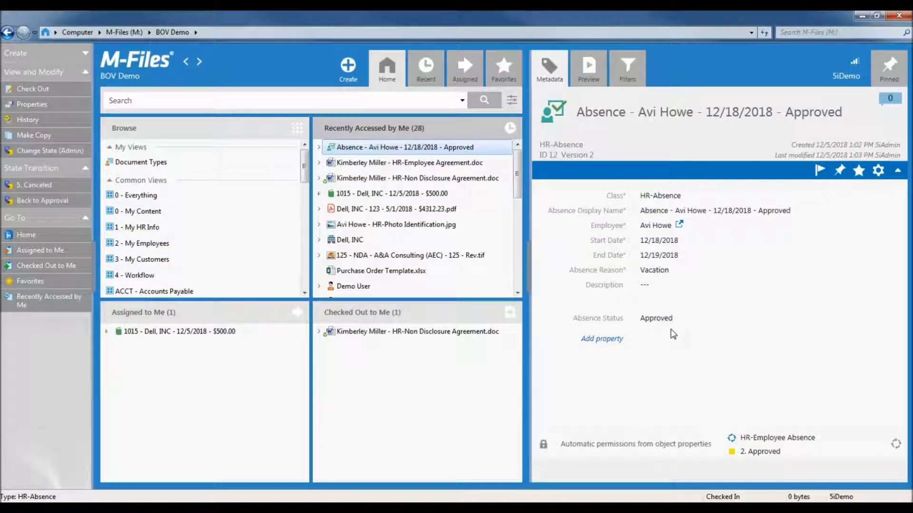
{"action": "left_click", "coordinate": [70, 204]}
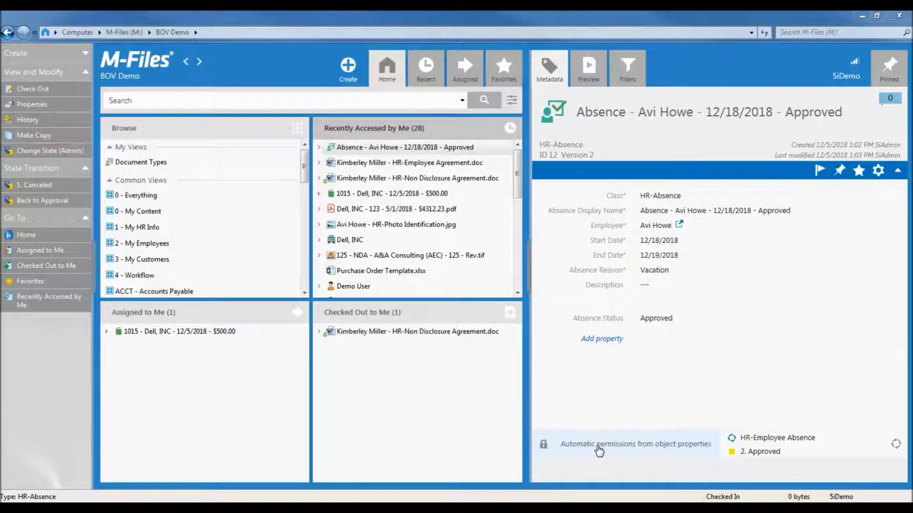
{"action": "left_click", "coordinate": [599, 447]}
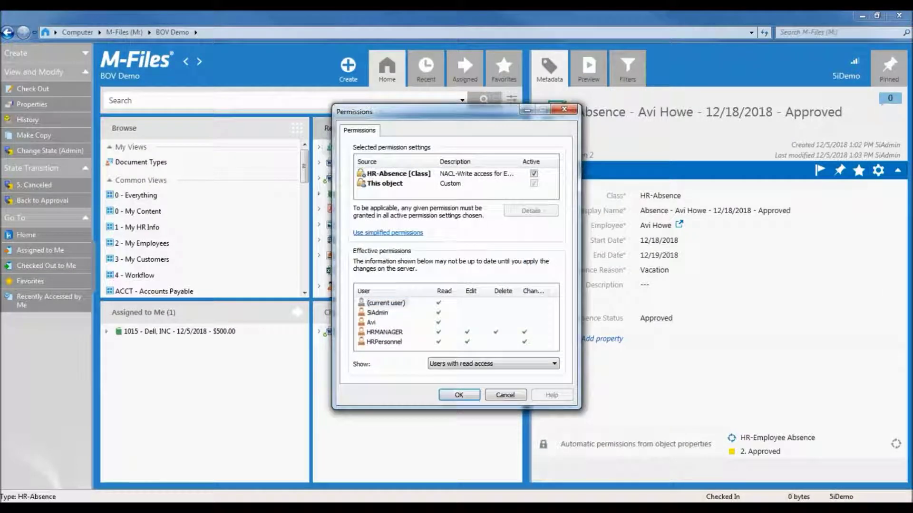